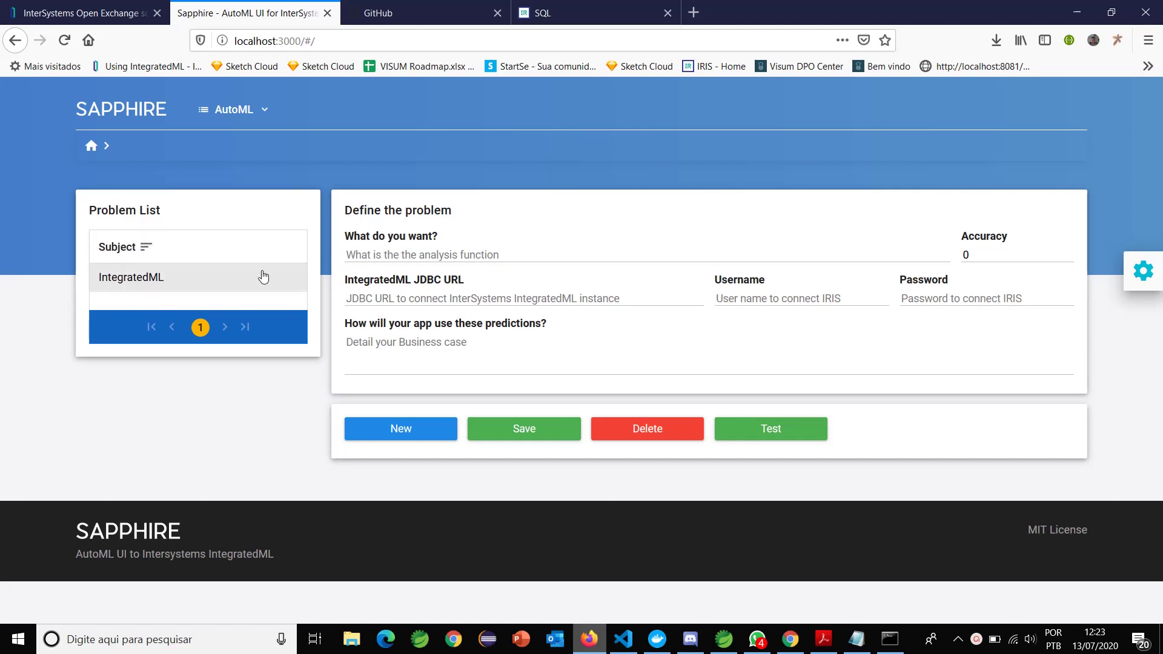
# Load the IntegratedML problem on the Problem Definition page and test its JDBC connection
pyautogui.click(233, 279)
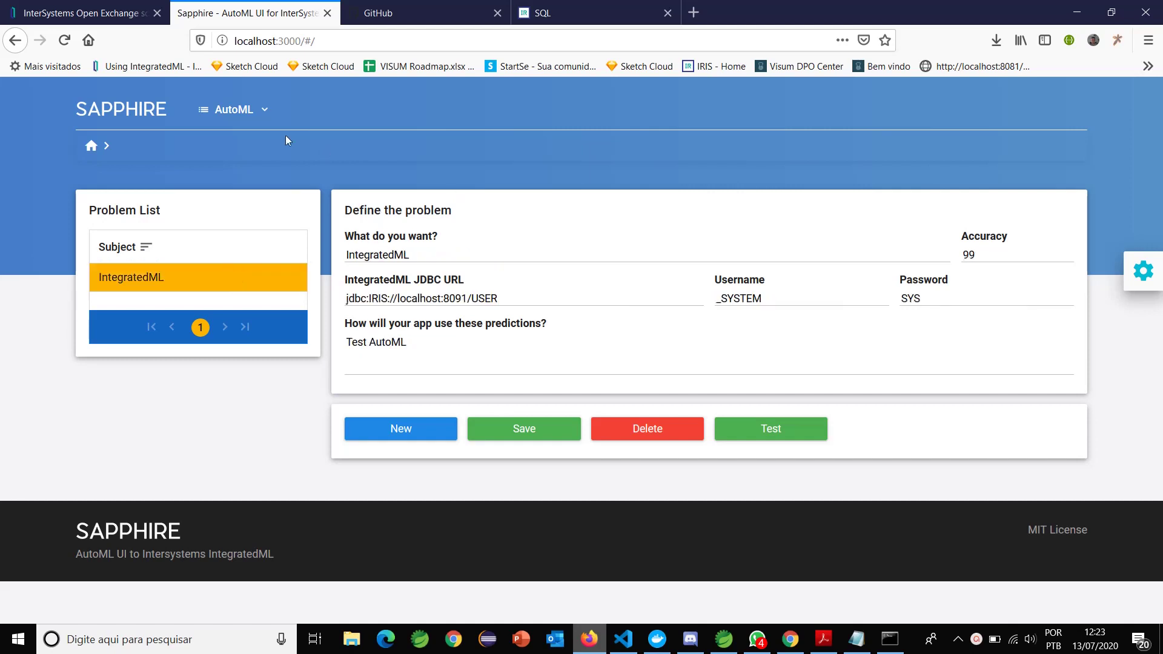
pyautogui.click(257, 109)
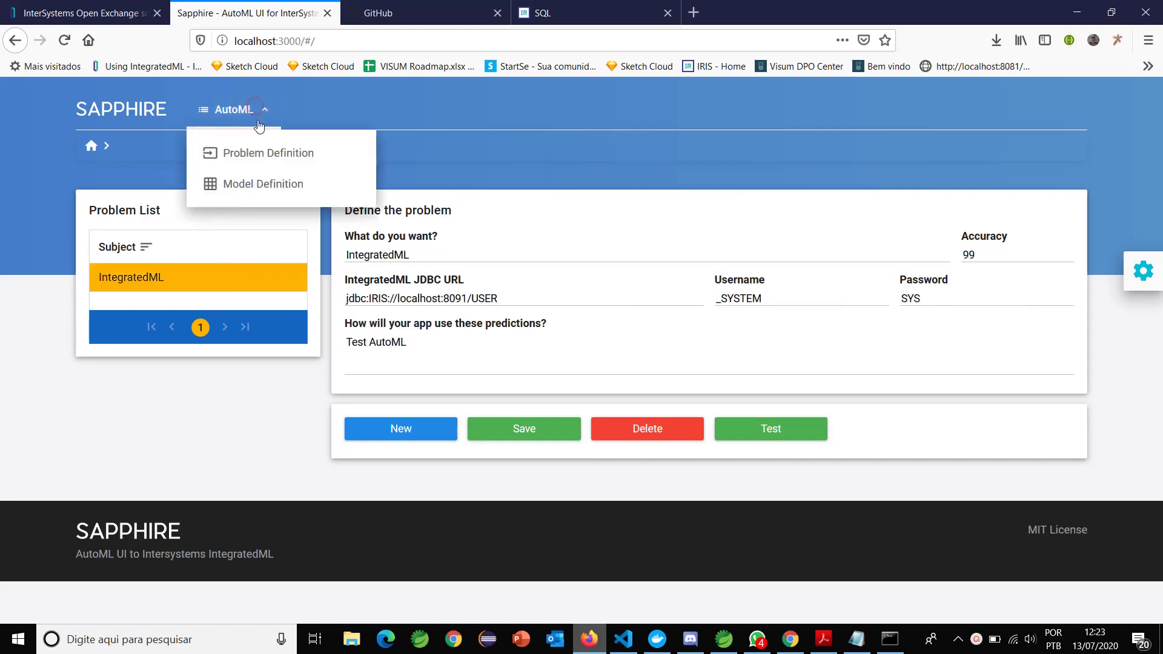
pyautogui.click(268, 155)
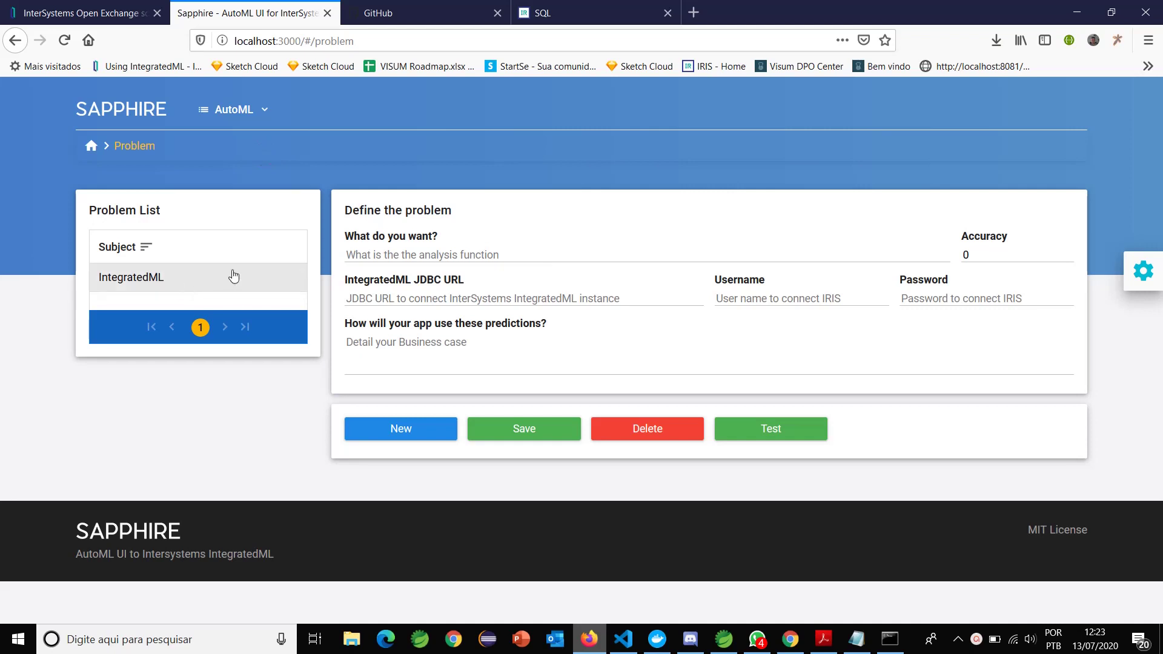
pyautogui.click(174, 288)
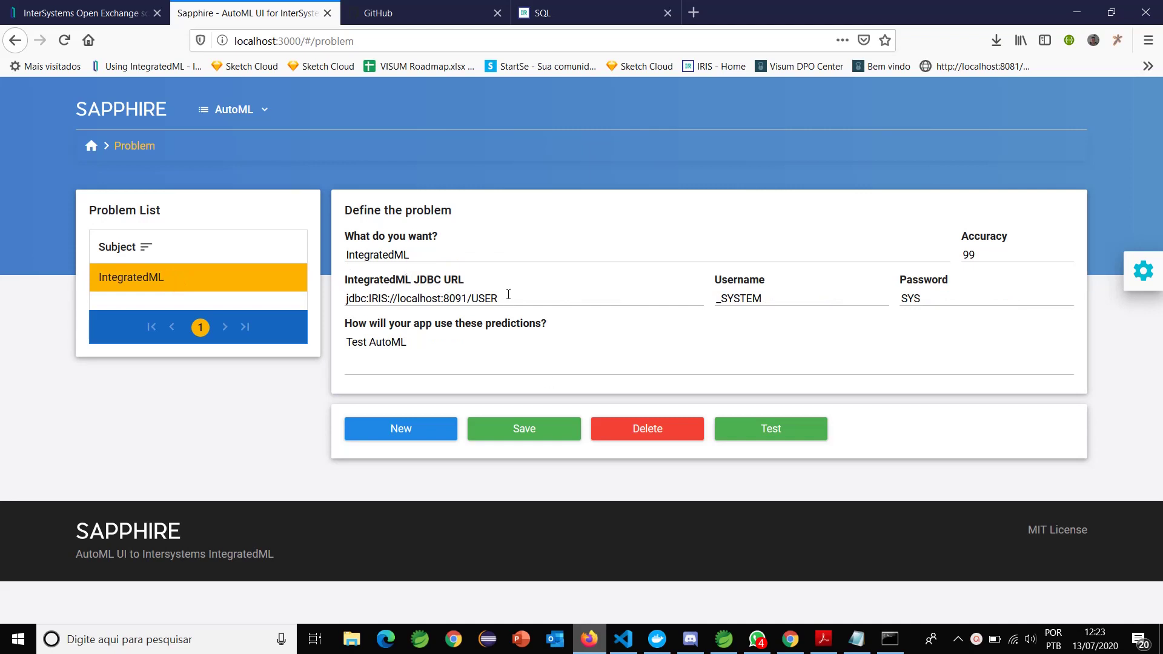
pyautogui.moveTo(507, 298); pyautogui.dragTo(347, 306)
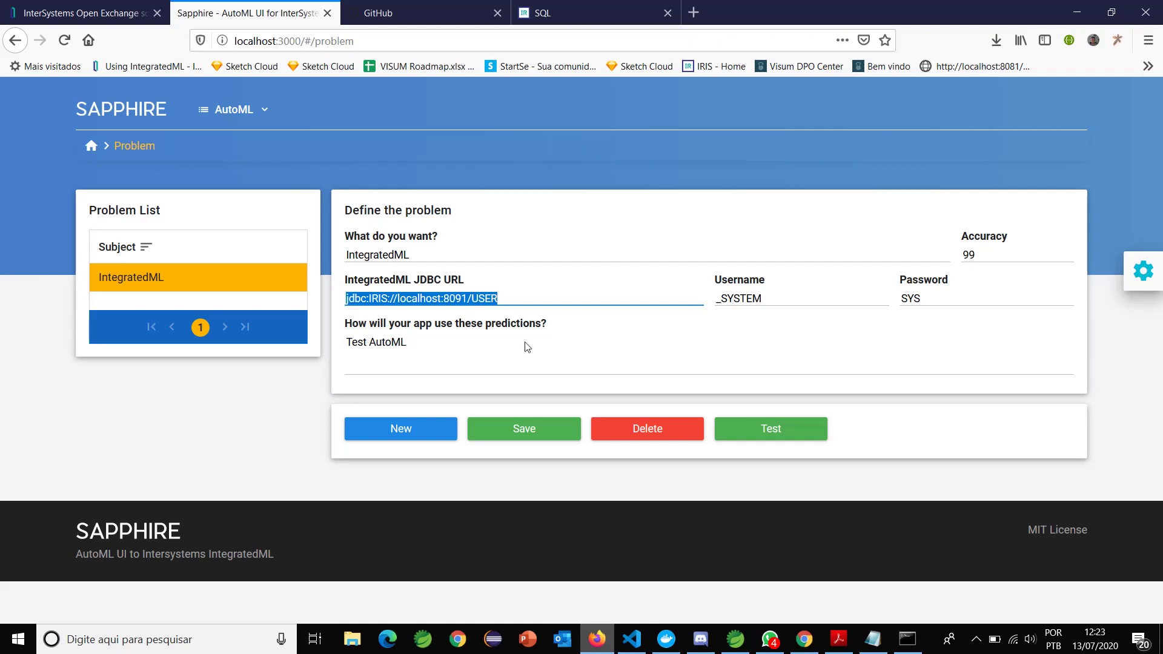
pyautogui.click(782, 437)
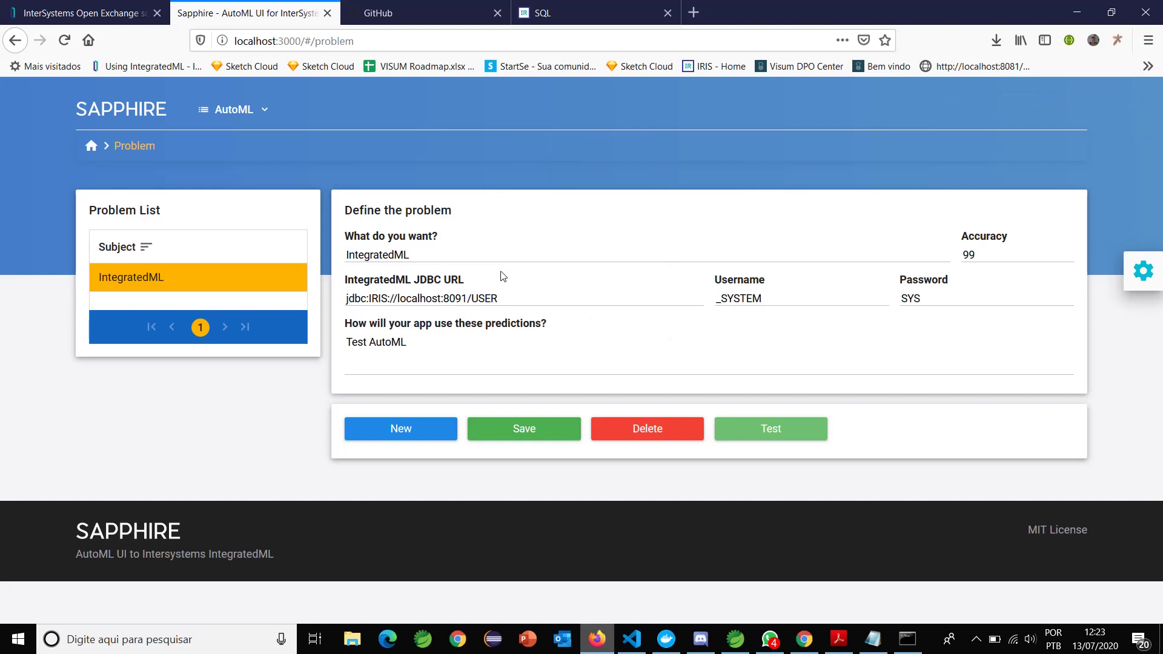
# In Model Definition, set the problem to IntegratedML and get the tables of the IRIS schema SQLUser
pyautogui.click(270, 117)
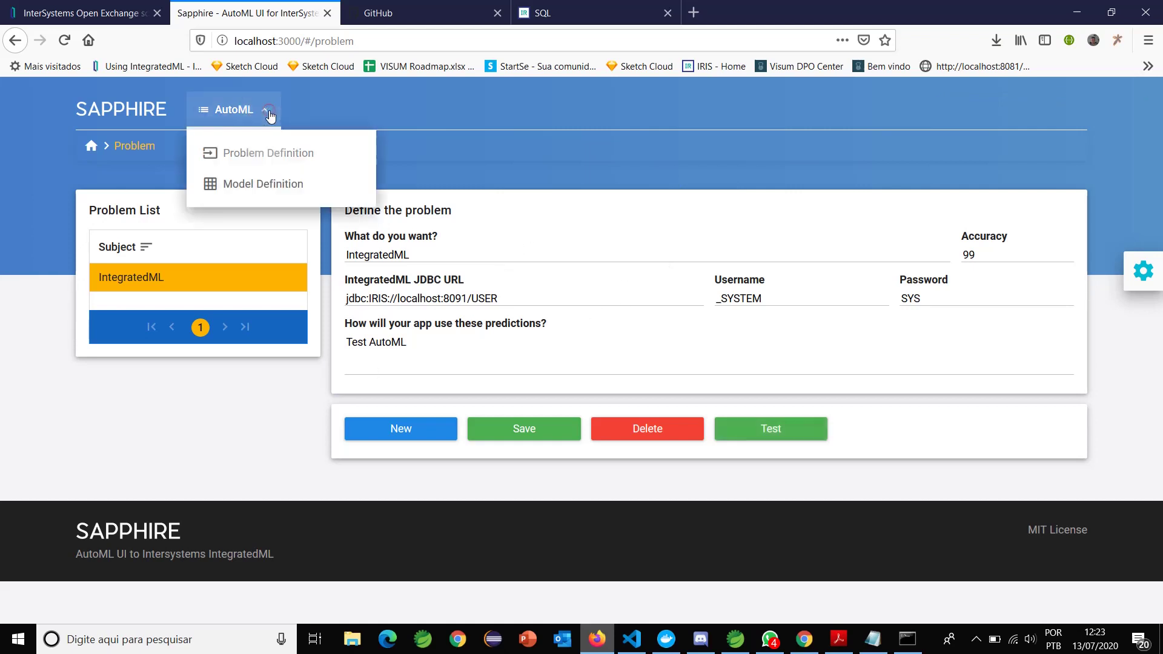
pyautogui.click(267, 191)
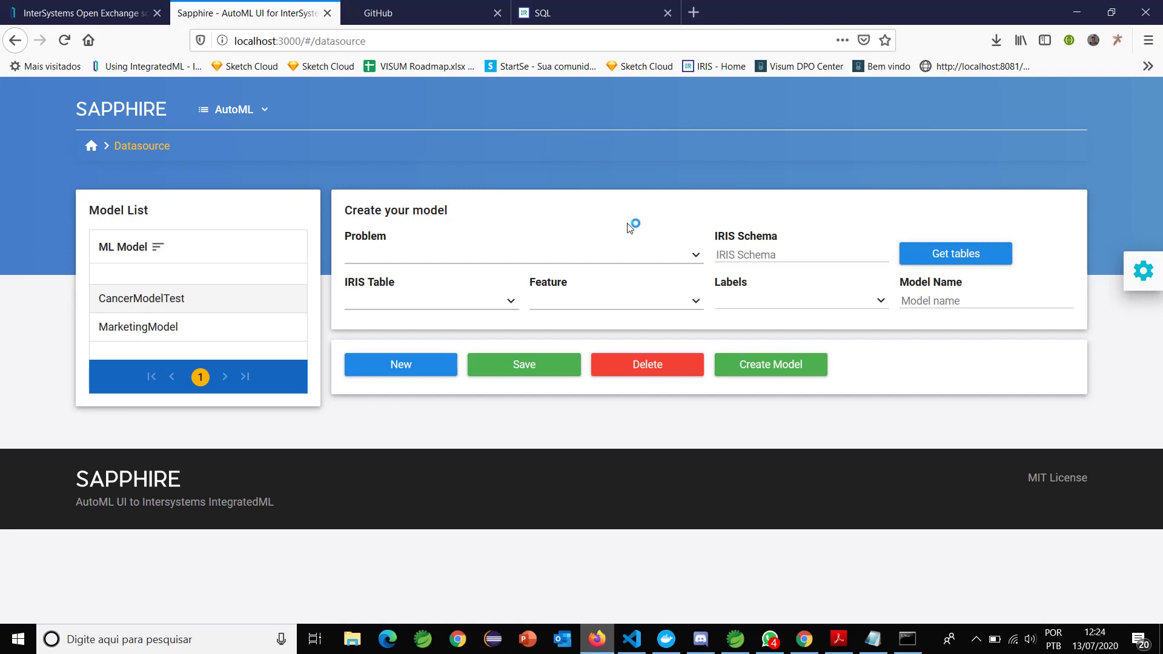
pyautogui.click(527, 262)
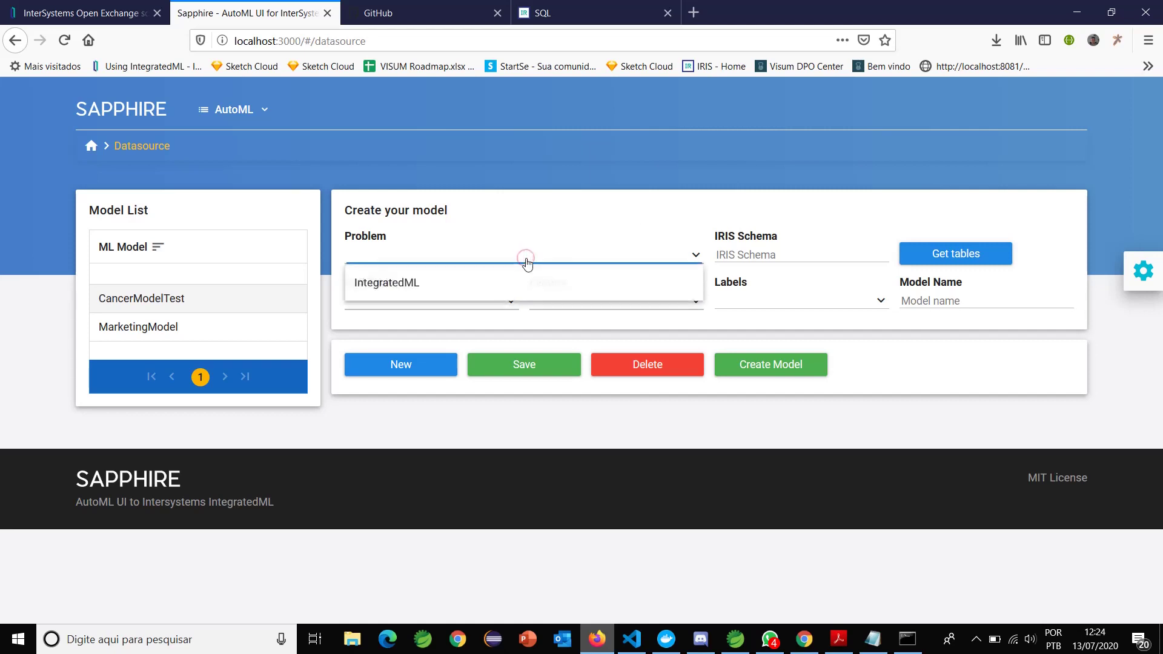
pyautogui.click(417, 291)
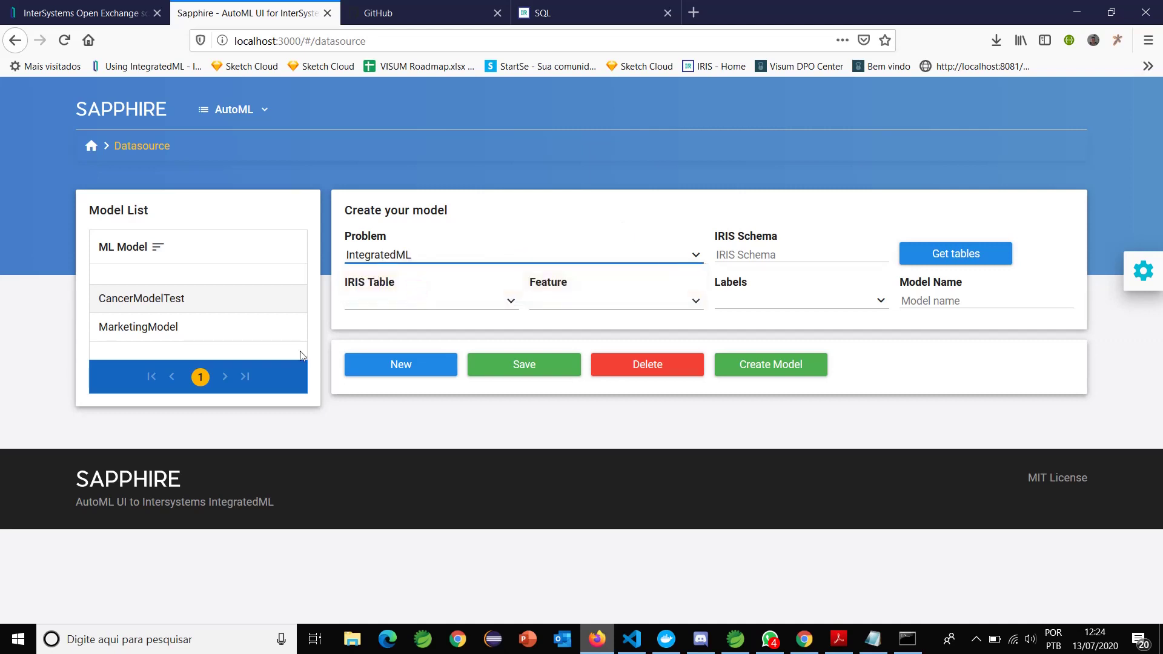
pyautogui.click(786, 251)
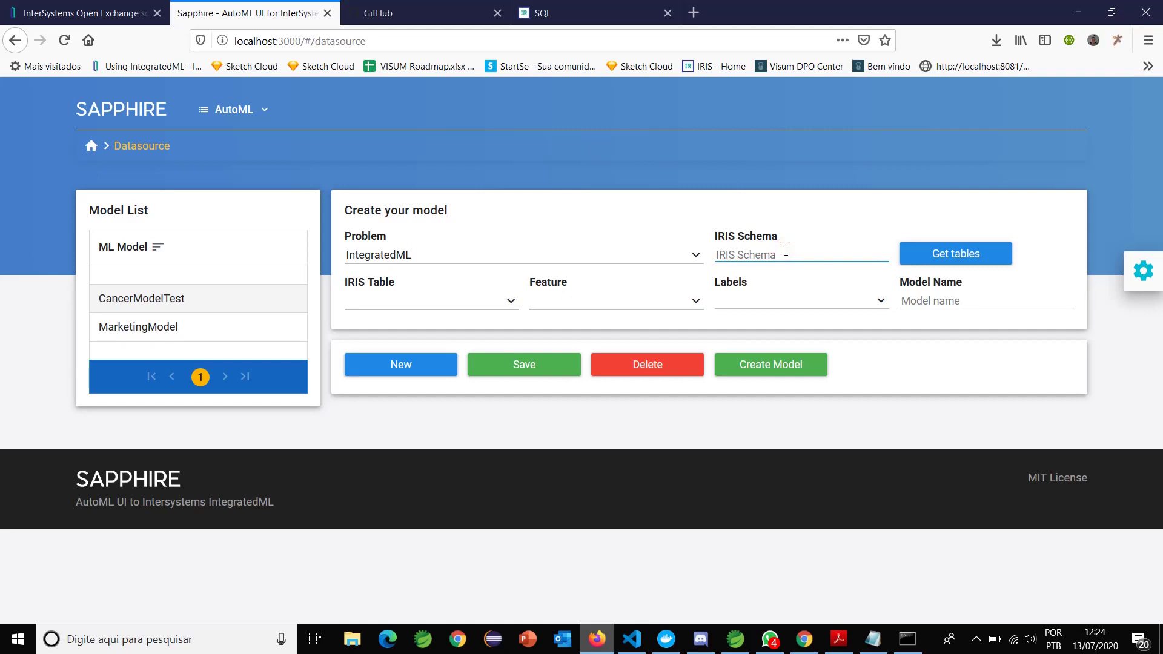
pyautogui.write('SQLUser')
pyautogui.click(957, 251)
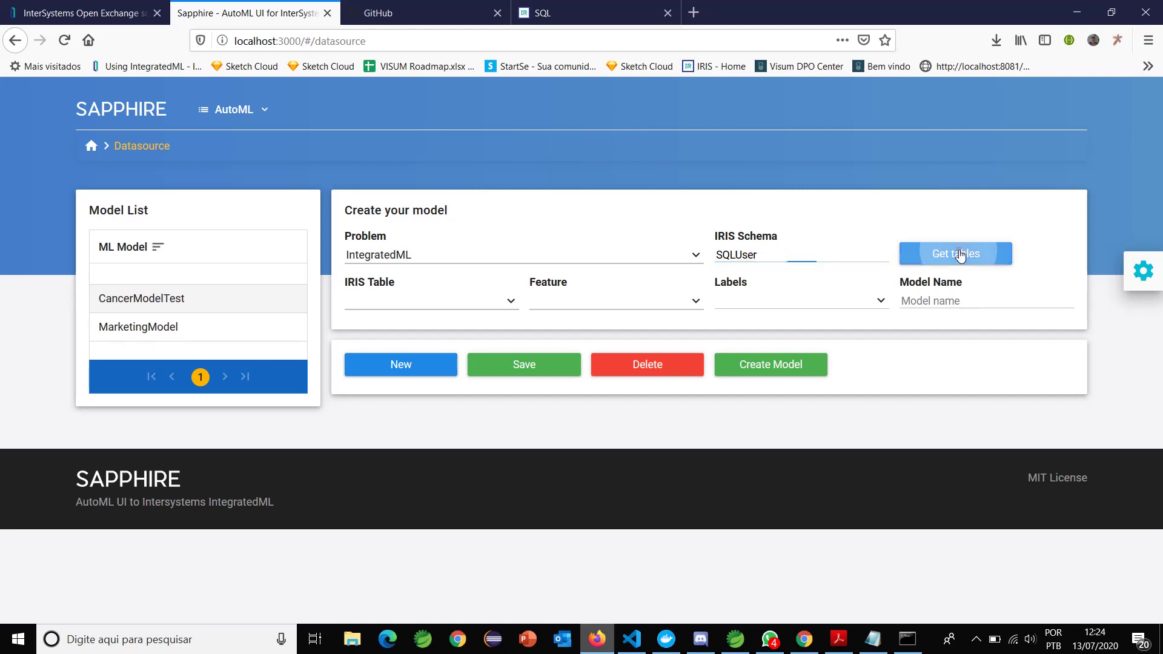
# Set the model's IRIS table to BreastCancer, its feature to Diagnosis, and include all columns as labels
pyautogui.click(512, 305)
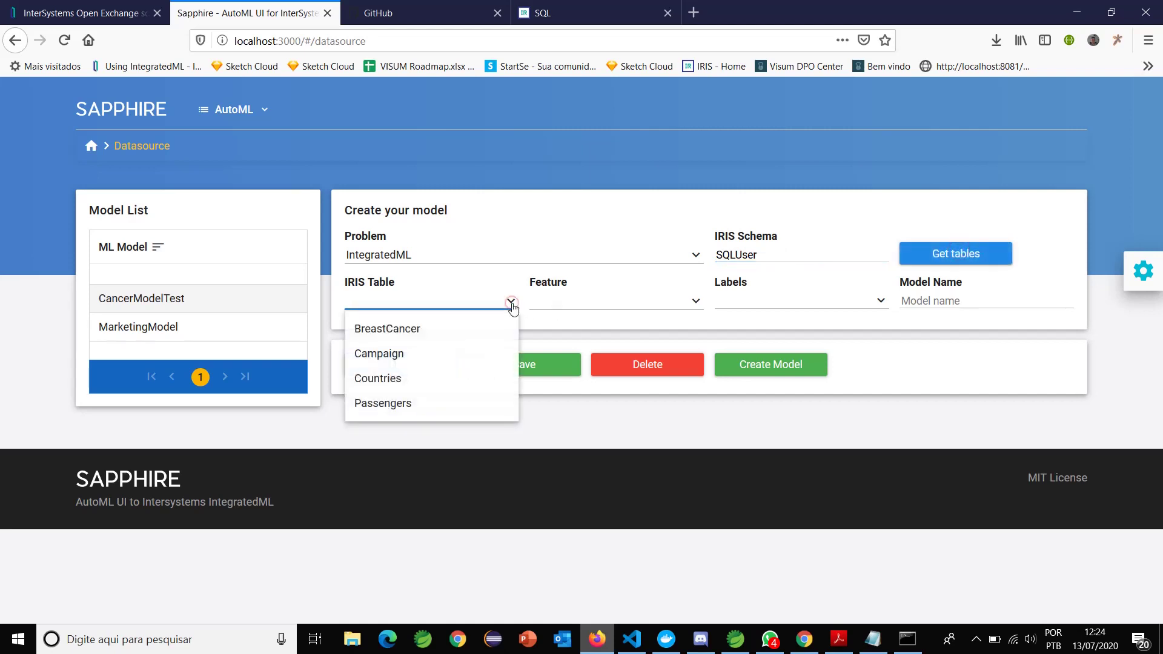
pyautogui.click(409, 332)
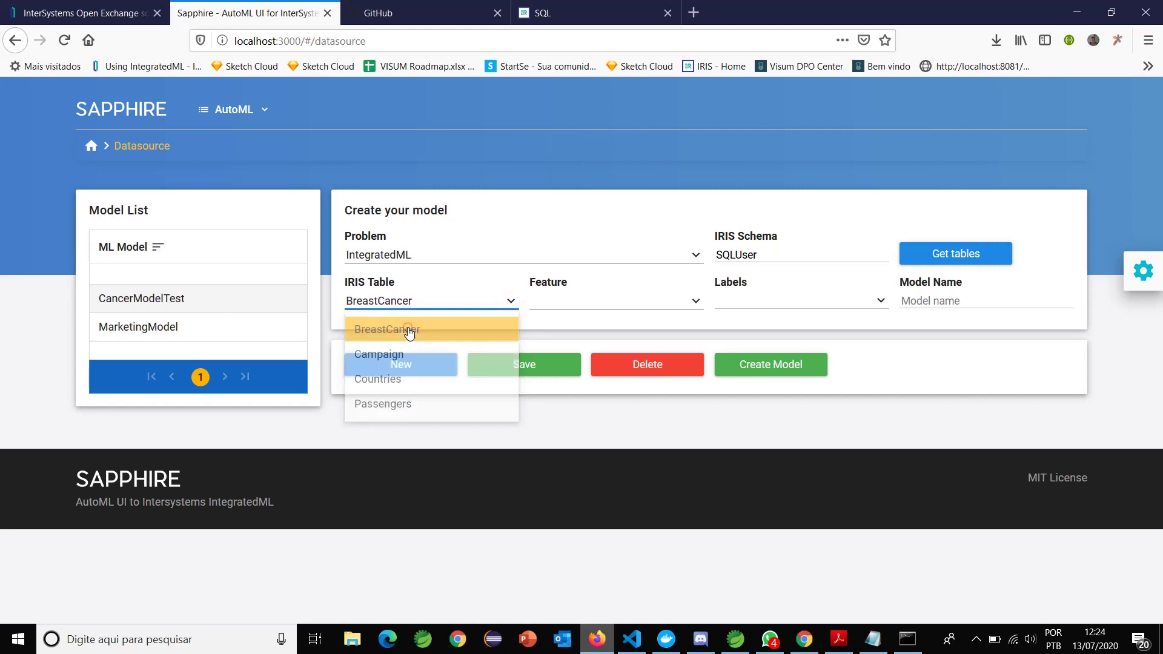
pyautogui.click(629, 307)
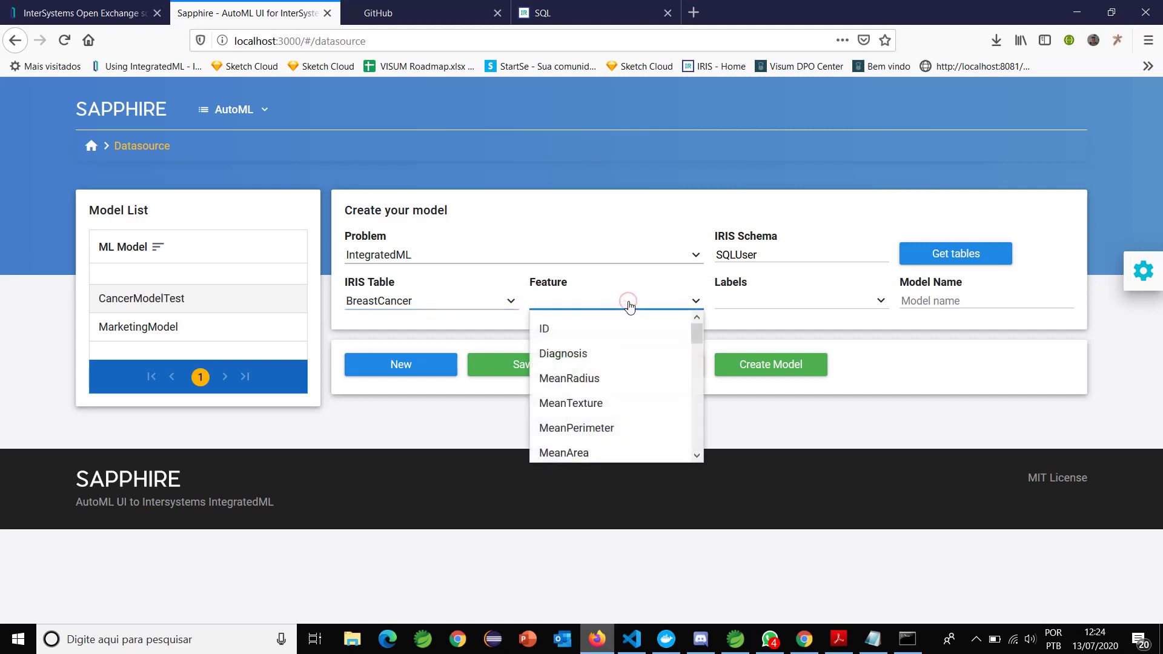
pyautogui.click(588, 355)
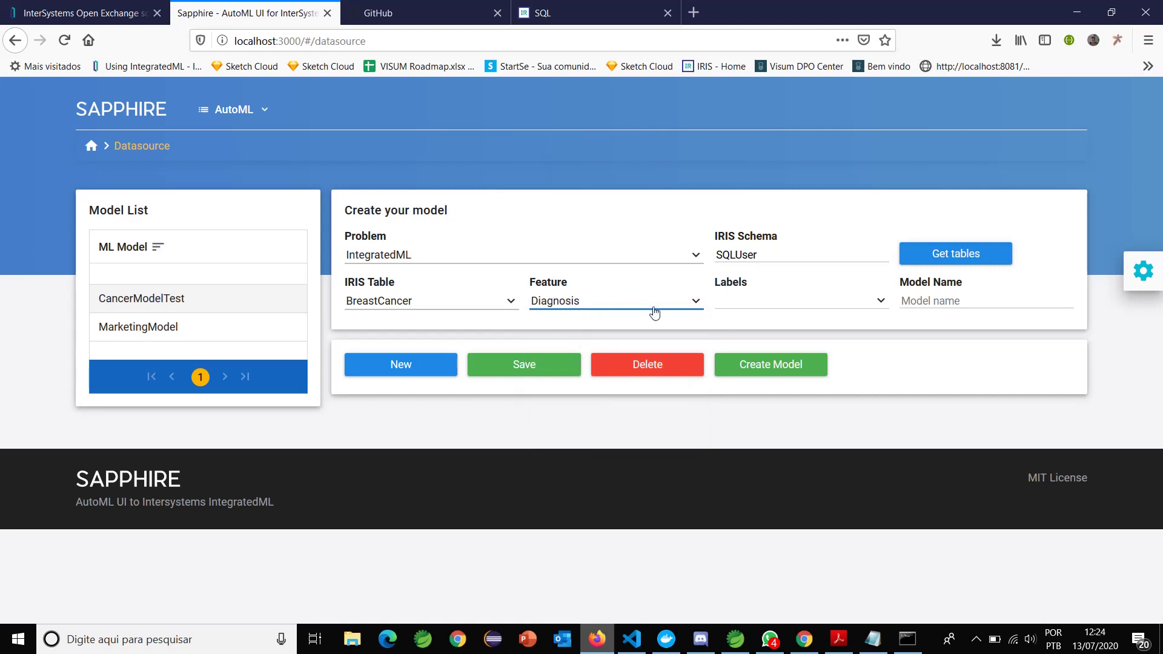
pyautogui.click(759, 306)
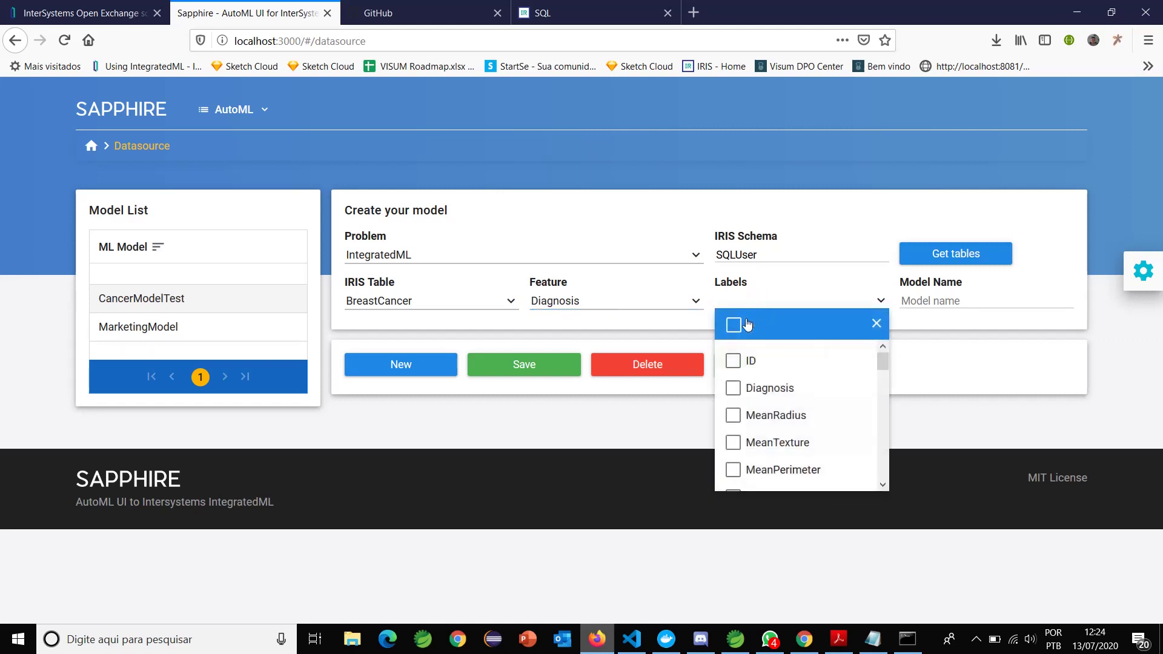
pyautogui.click(734, 326)
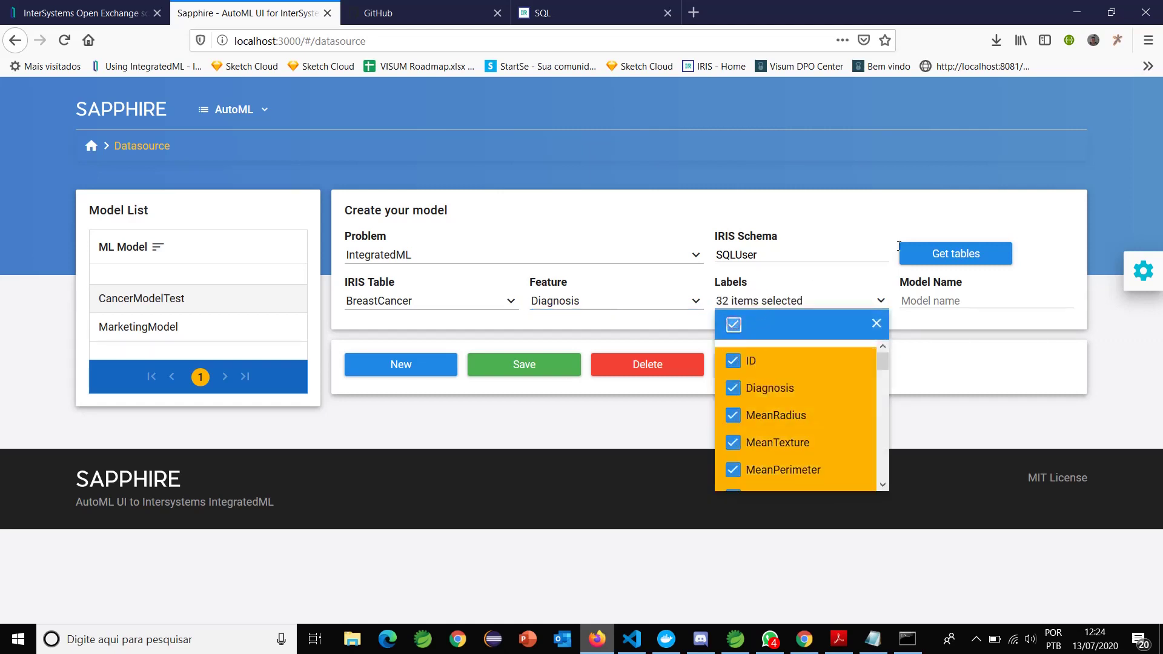
pyautogui.click(977, 316)
# Name the model CancerModelTest2020, save it and create it in IntegratedML
pyautogui.click(964, 300)
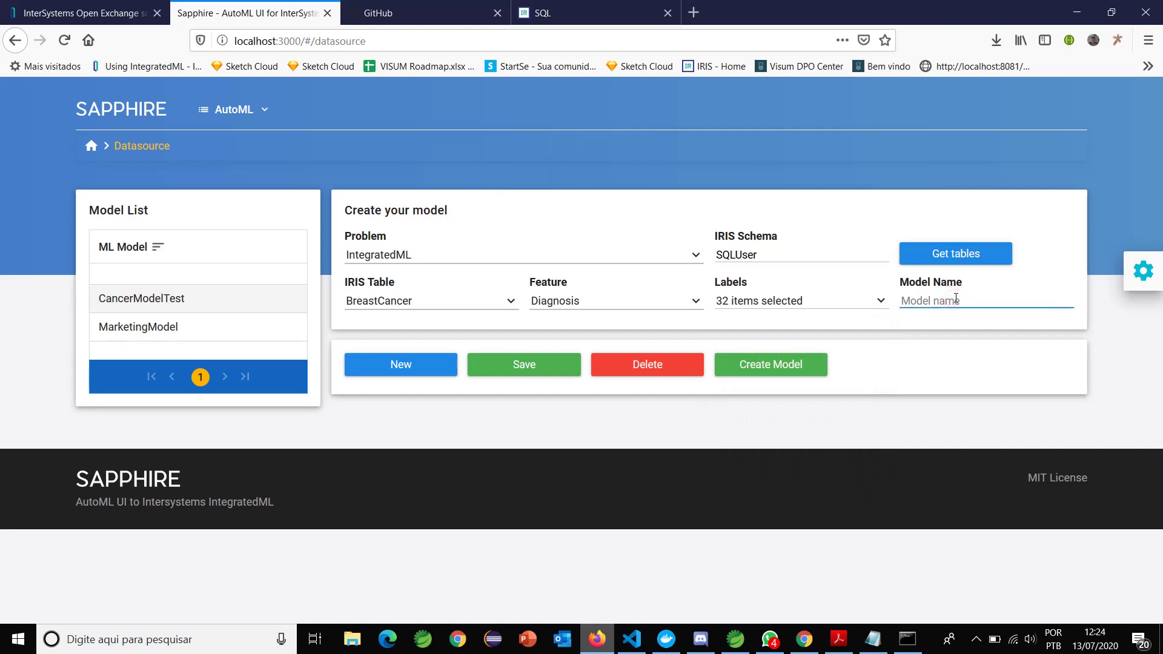
pyautogui.write('CancerModelTest2020')
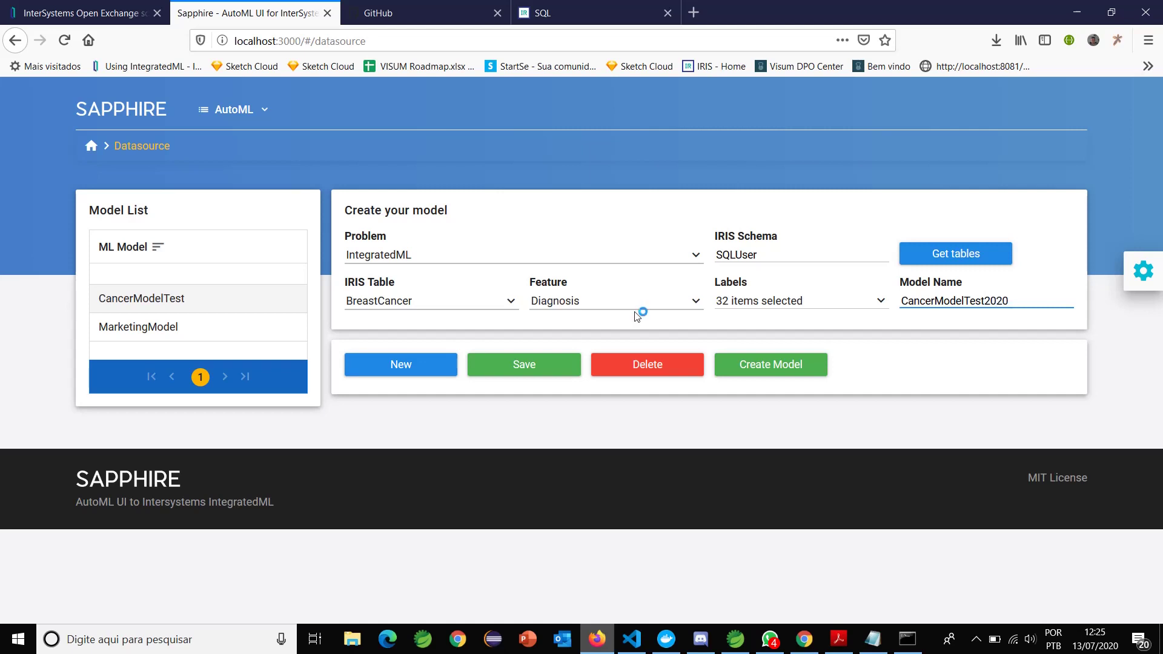
pyautogui.click(522, 368)
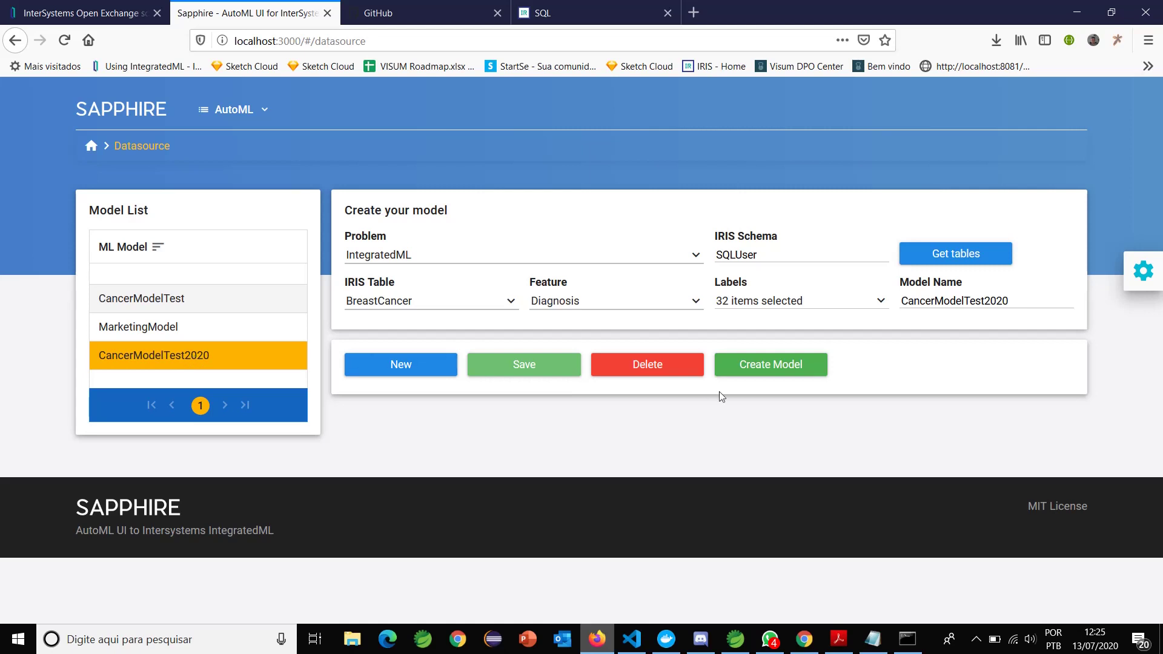
pyautogui.click(768, 367)
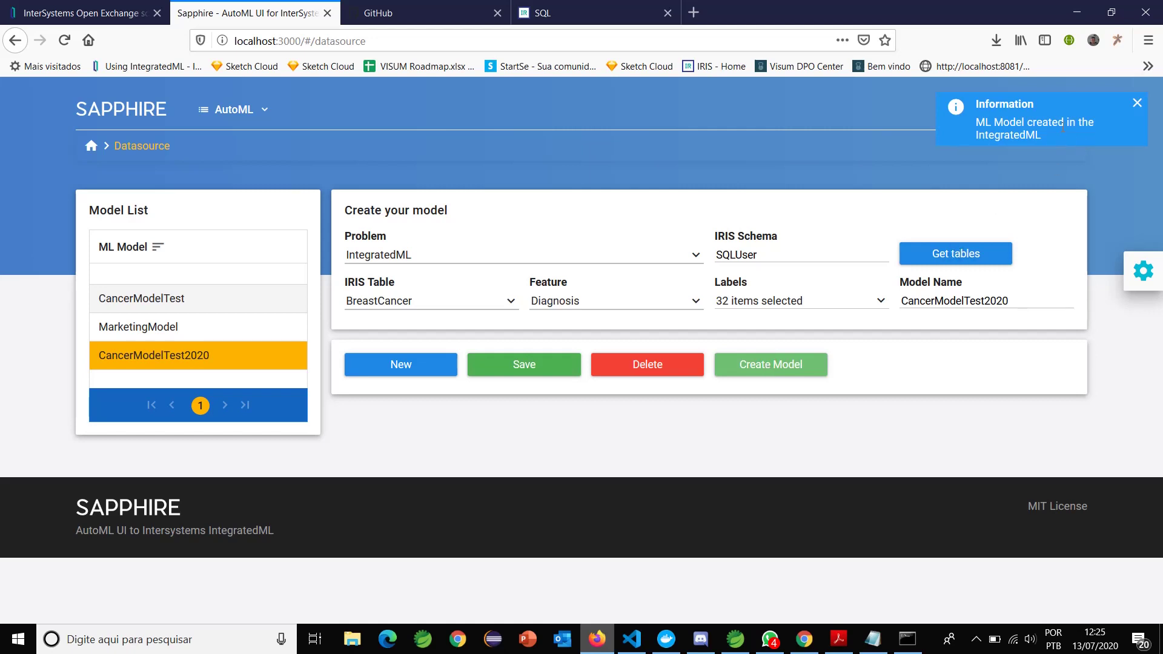
# Fetch the INFORMATION_SCHEMA.ML_MODELS query from the Notepad window and return to the InterSystems SQL page
pyautogui.click(562, 13)
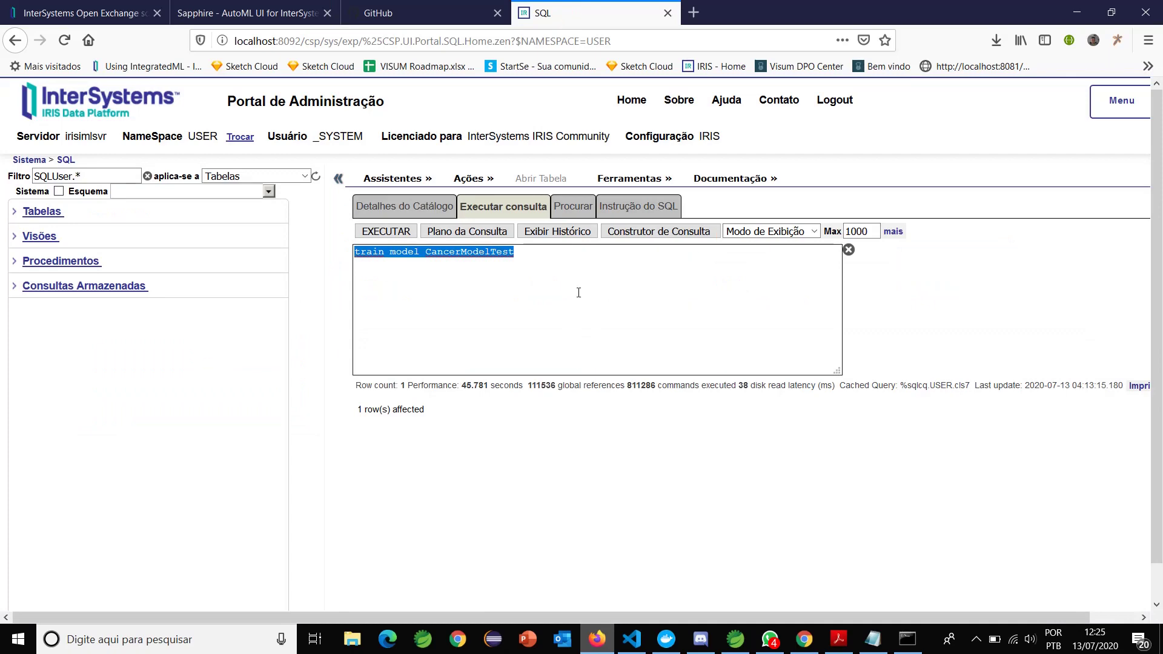
pyautogui.hotkey('alt', 'Tab')
pyautogui.hotkey('alt', 'Tab')
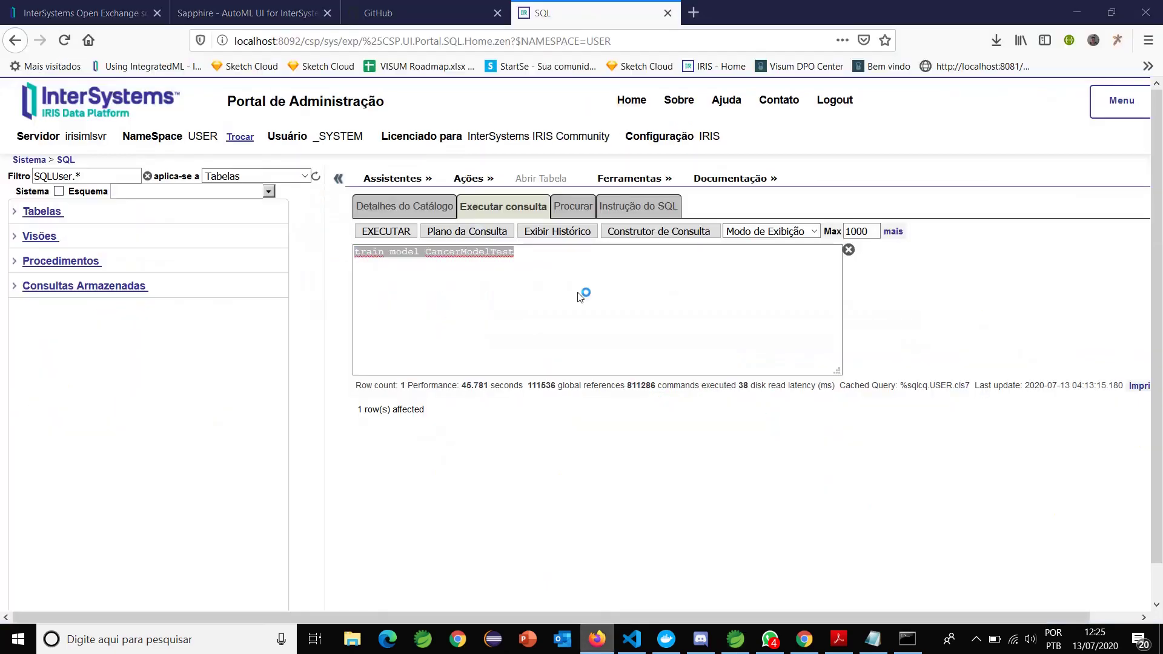
pyautogui.hotkey('alt', 'Tab')
pyautogui.hotkey('alt', 'Tab')
pyautogui.hotkey('alt', 'Tab')
pyautogui.hotkey('alt', 'Tab')
pyautogui.hotkey('alt', 'Tab')
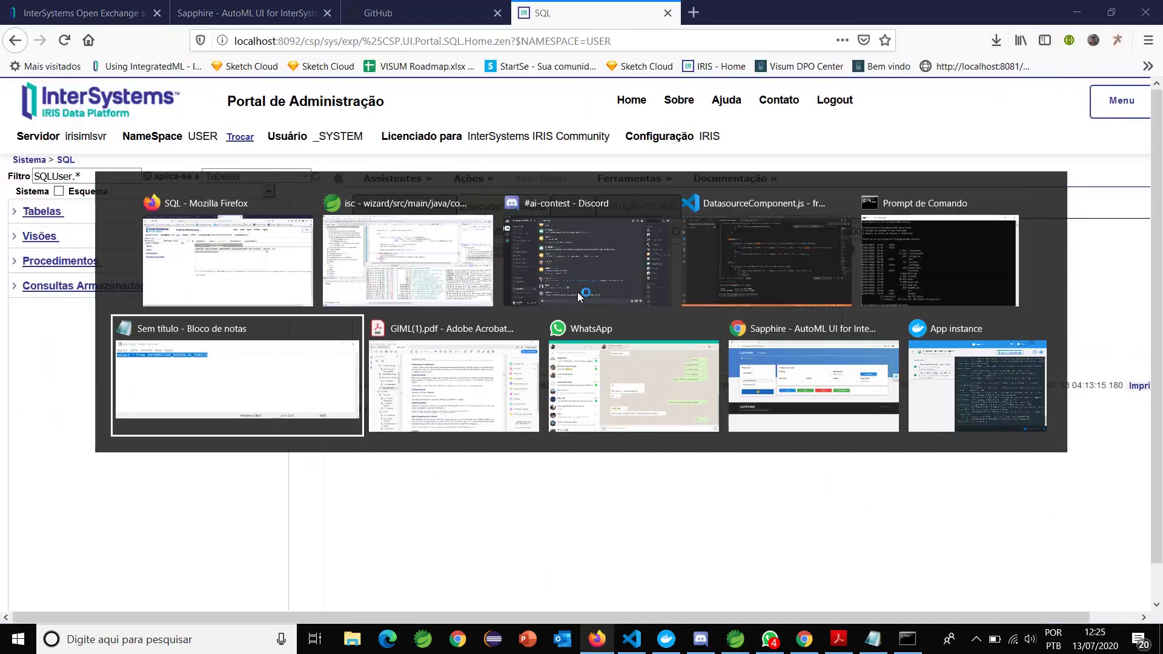
pyautogui.hotkey('alt', 'Tab')
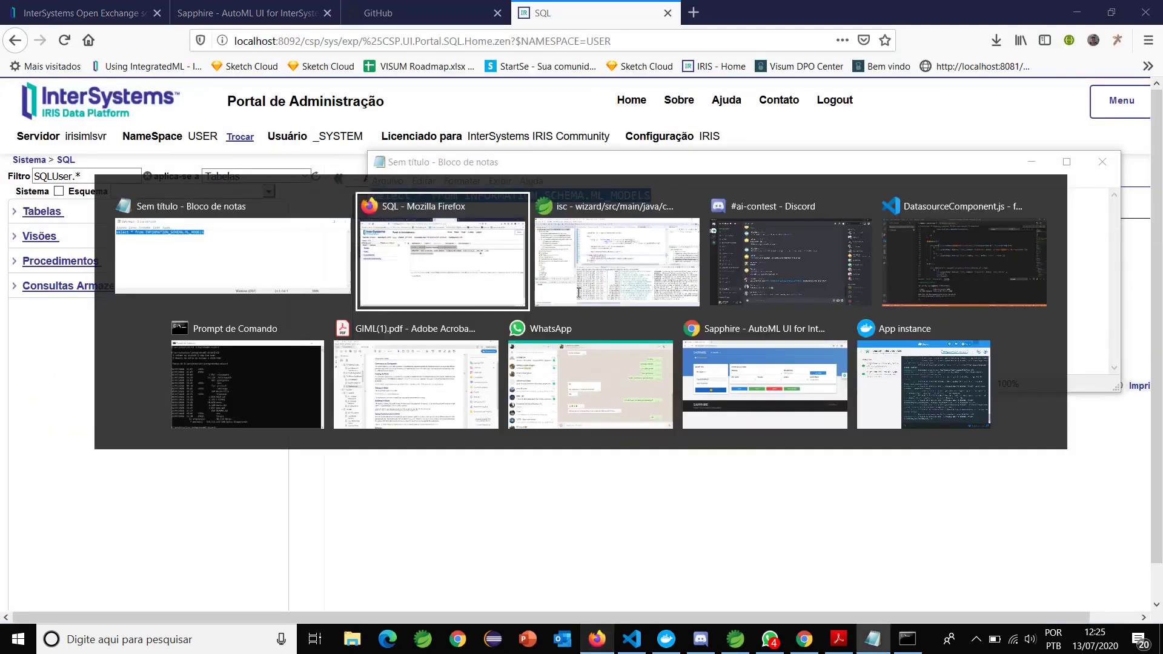
# Replace the train model statement with "select * from INFORMATION_SCHEMA.ML_MODELS" and execute the query
pyautogui.write('train model CancerModelTest')
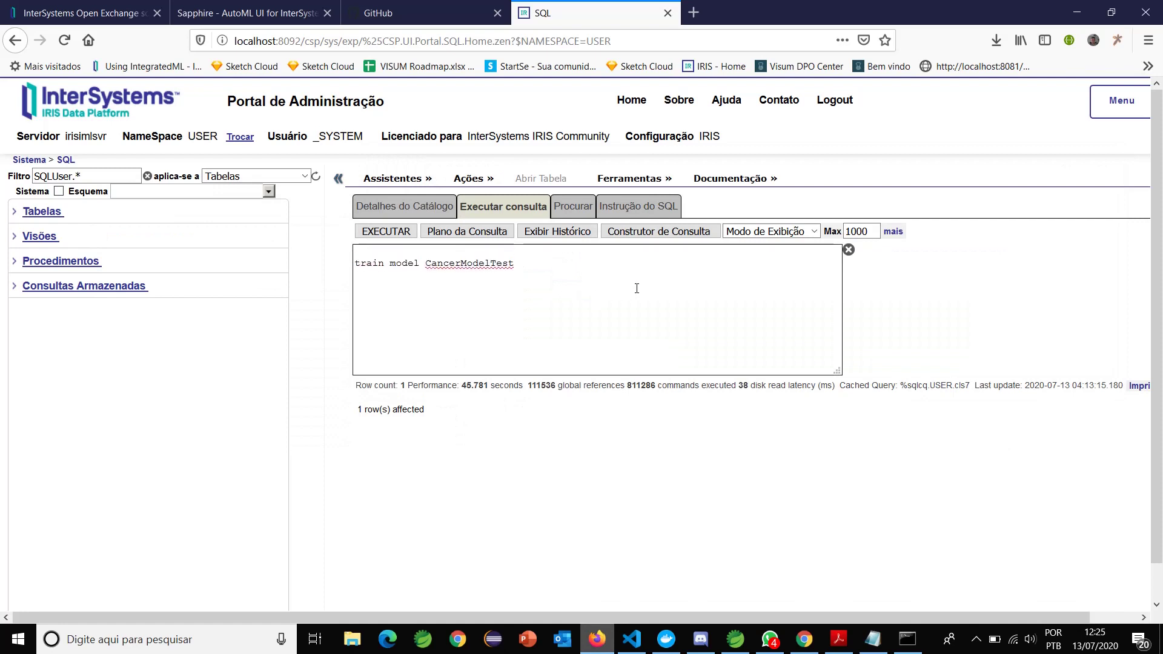
pyautogui.write('select * from INFORMATION_SCHEMA.ML_MODELS')
pyautogui.hotkey('ctrl', 'shift', 'Left')
pyautogui.hotkey('ctrl', 'shift', 'Left')
pyautogui.hotkey('ctrl', 'shift', 'Left')
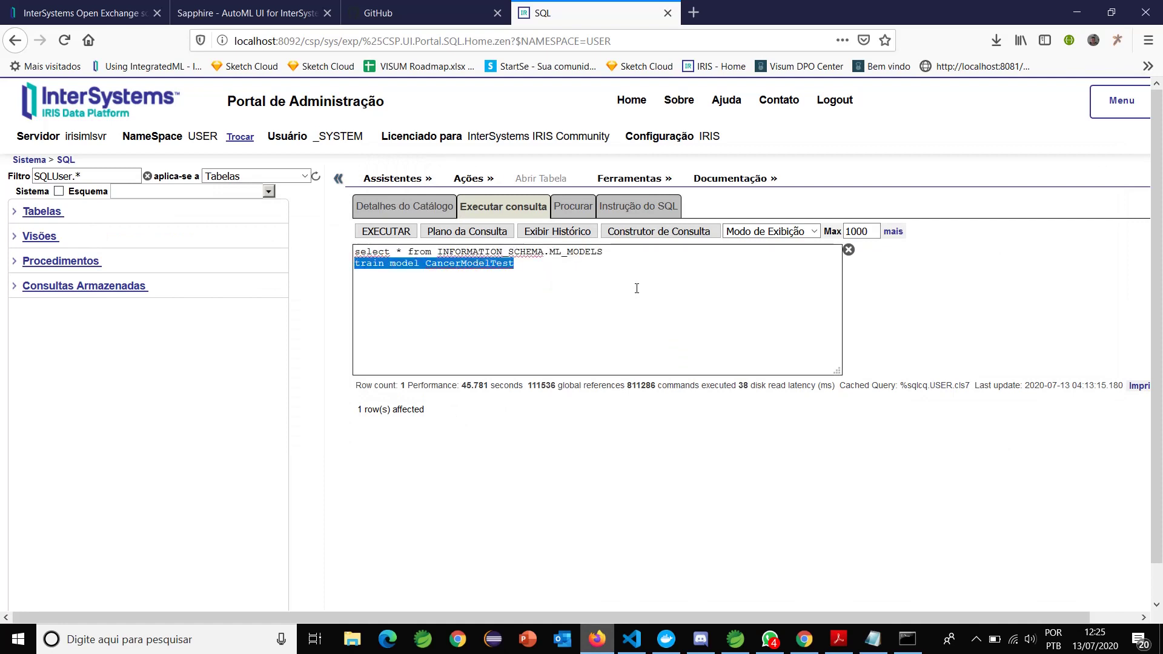
pyautogui.press('BackSpace')
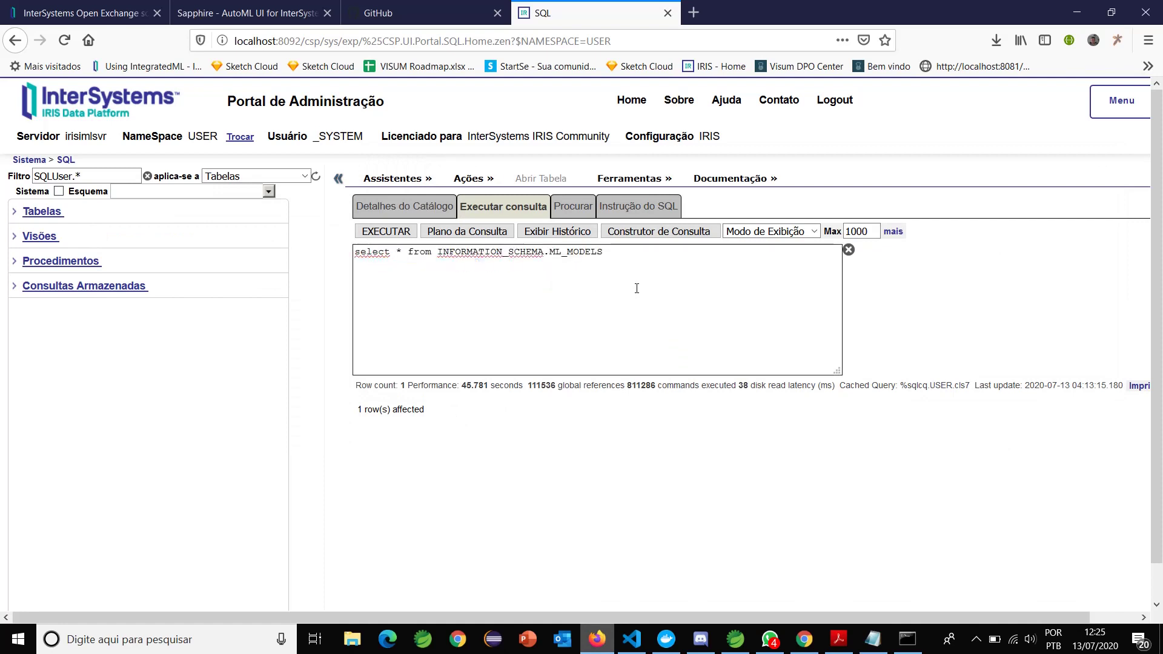
pyautogui.click(397, 233)
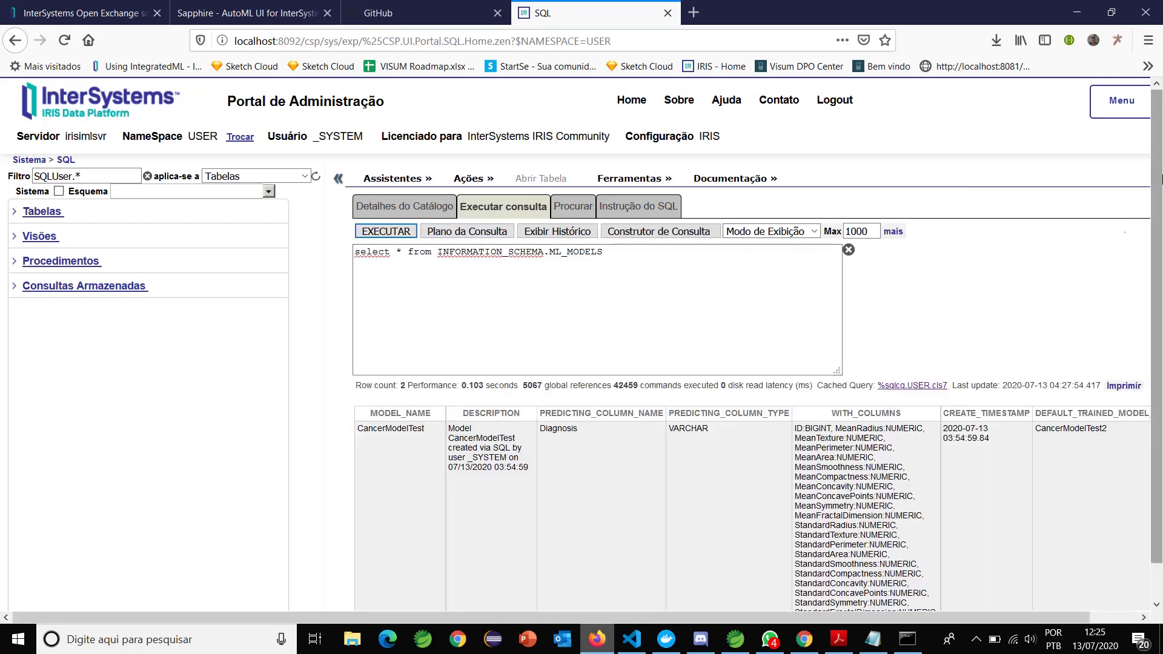
# Locate the CancerModelTest2020 row in the query results, select its model name and return to the query editor
pyautogui.scroll(-1, 1161, 177)
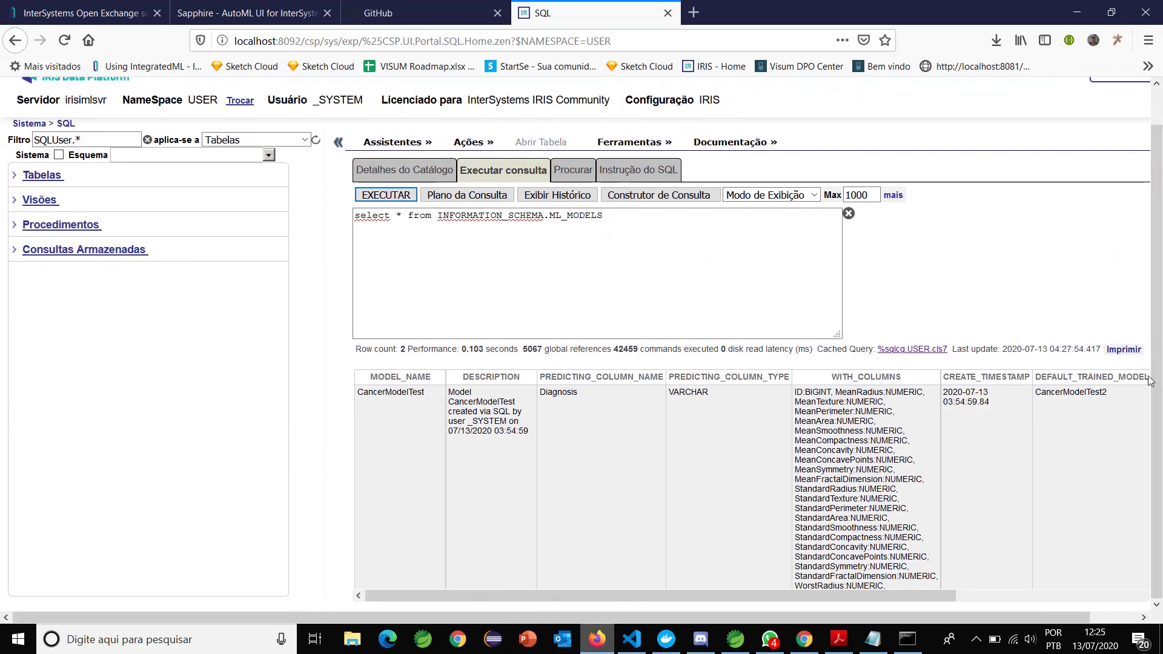
pyautogui.scroll(-5, 1113, 434)
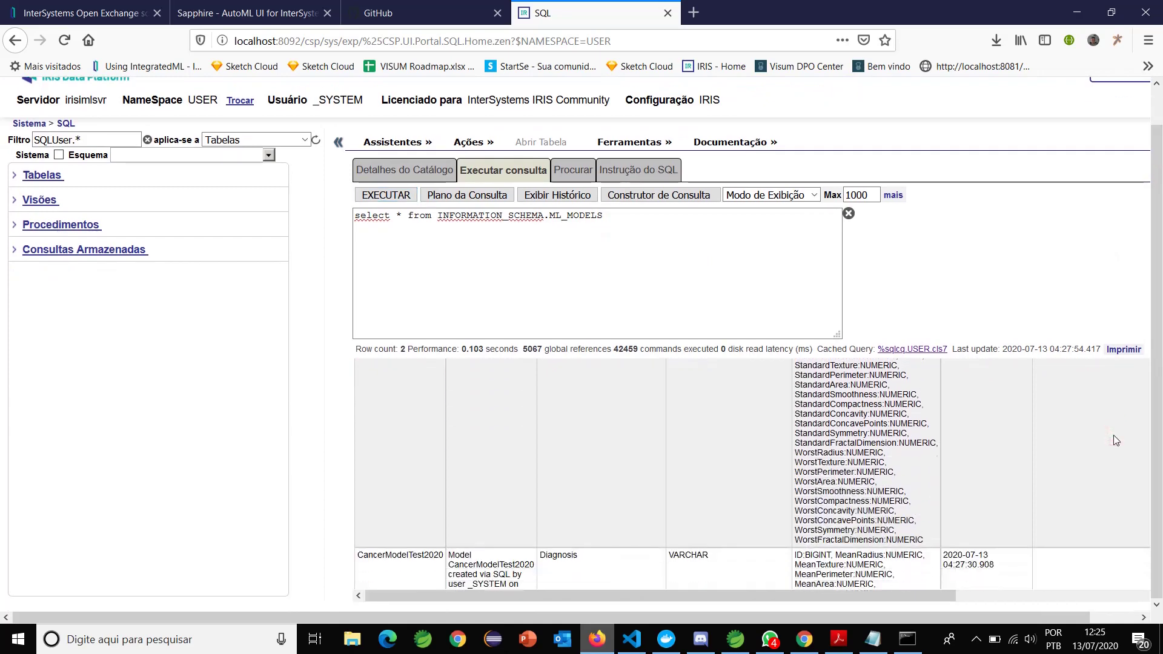
pyautogui.scroll(-4, 1116, 441)
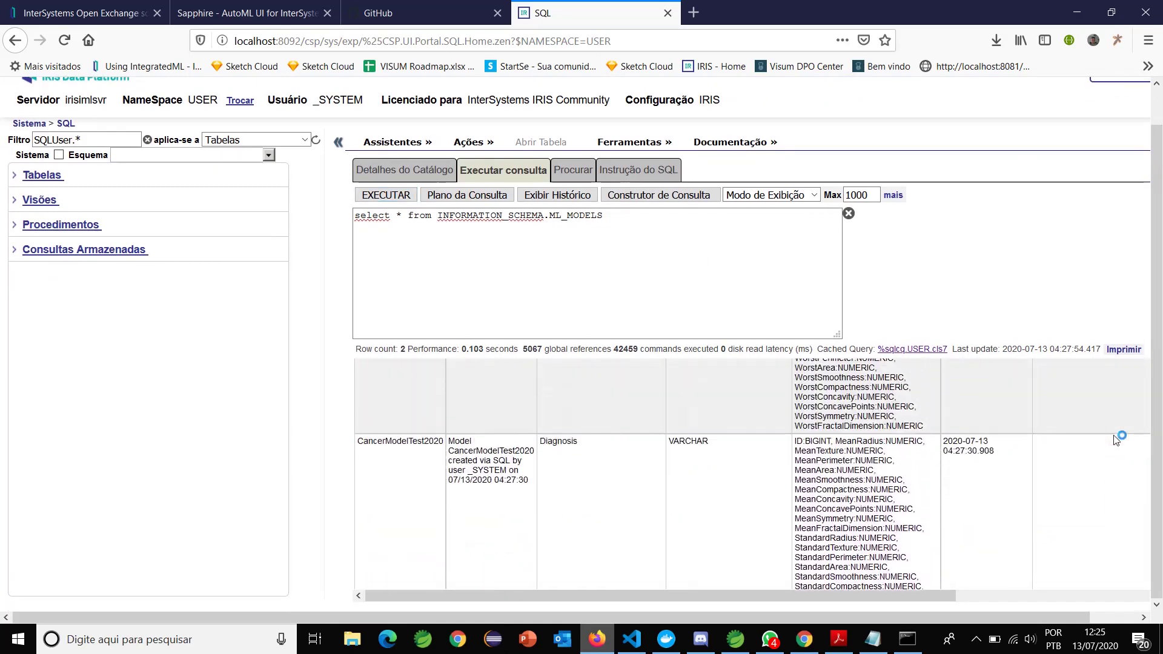
pyautogui.doubleClick(422, 444)
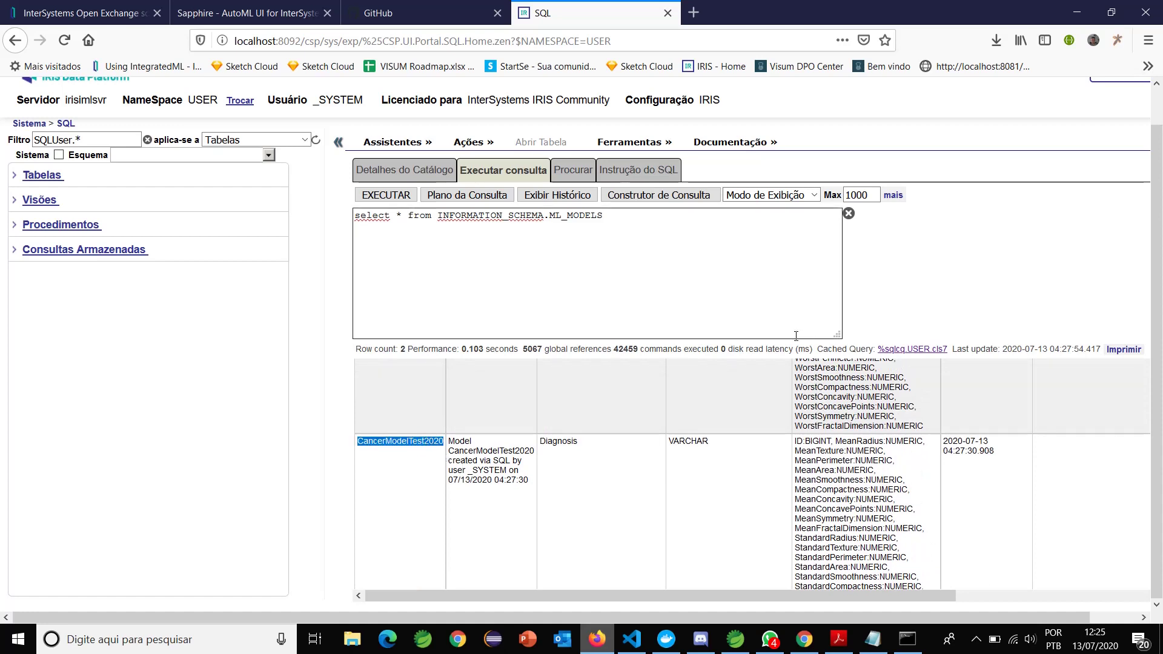
pyautogui.click(657, 273)
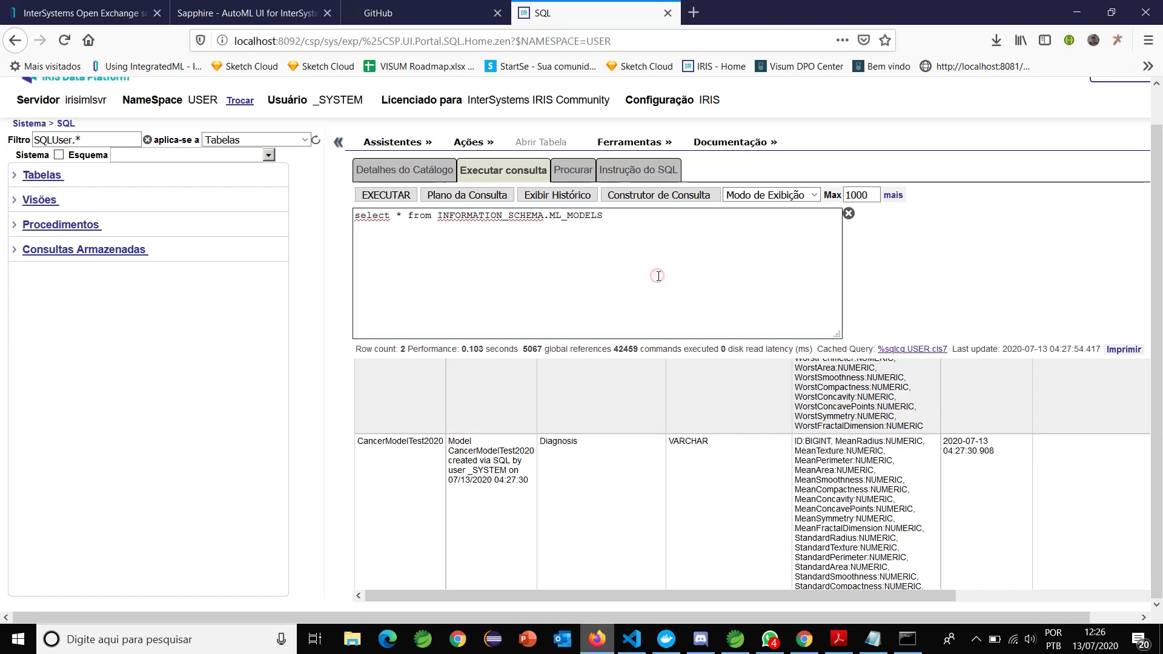